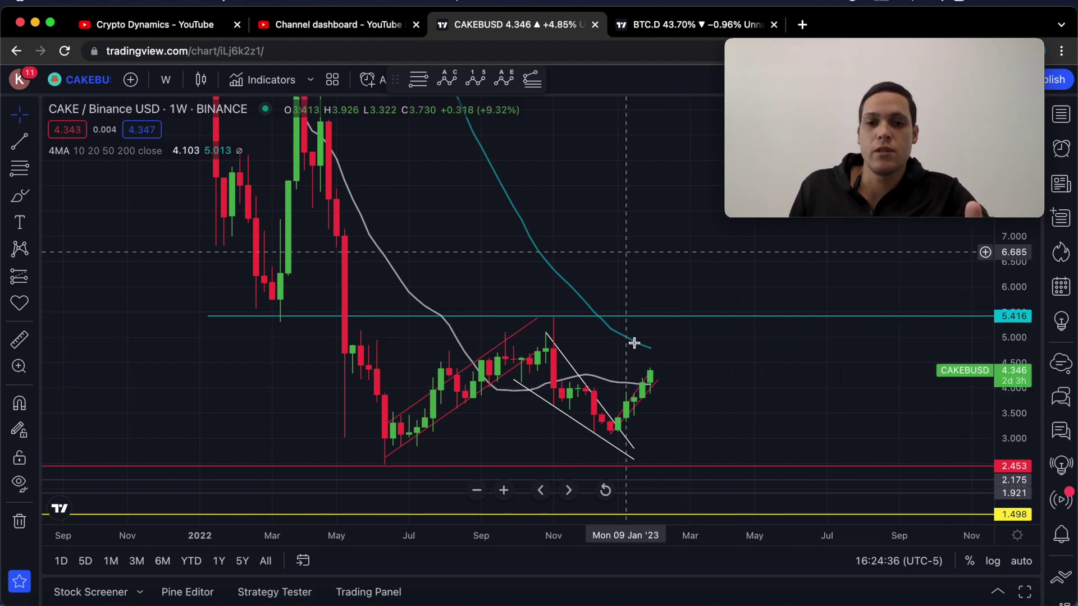
# Step: Zoom into the 2022–2023 weekly CAKE/USD candles and stretch the price scale to enlarge the channel and wedge
pyautogui.scroll(-5, 917, 375)
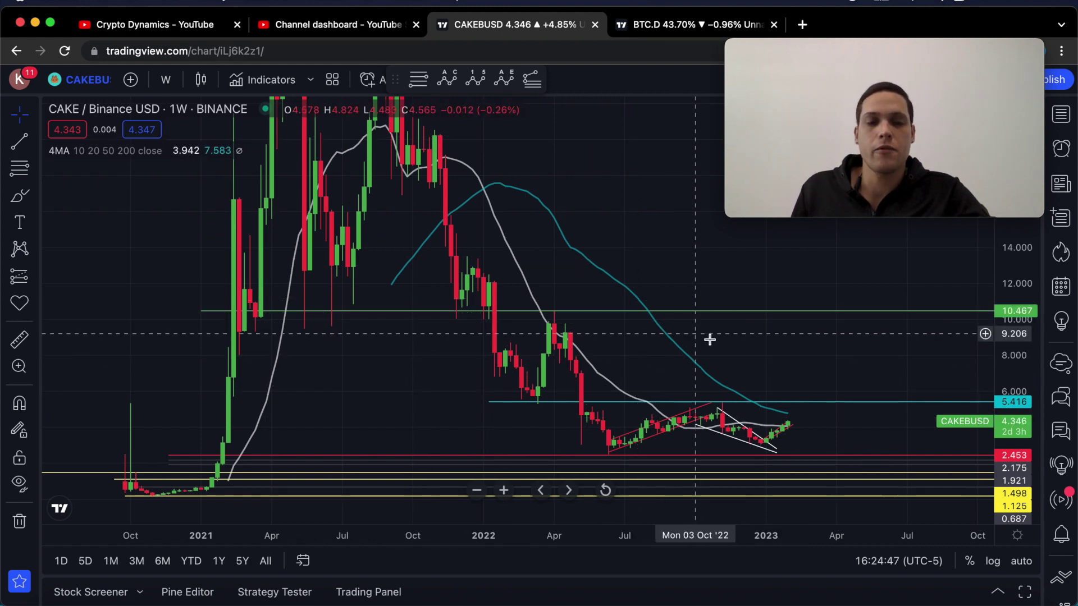
pyautogui.moveTo(768, 347); pyautogui.dragTo(730, 291)
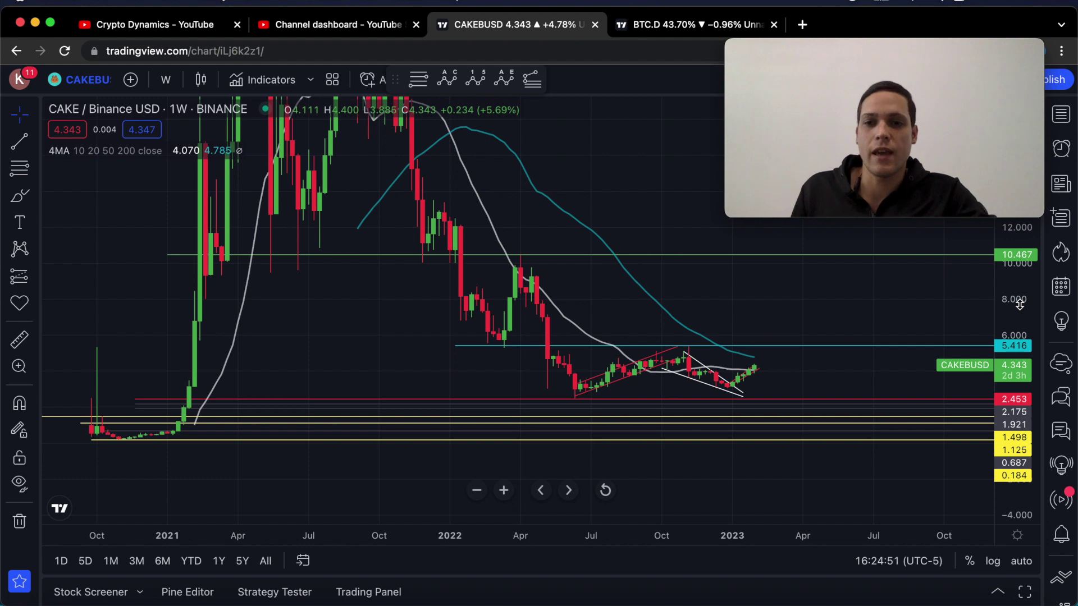
pyautogui.moveTo(1019, 303); pyautogui.dragTo(1019, 287)
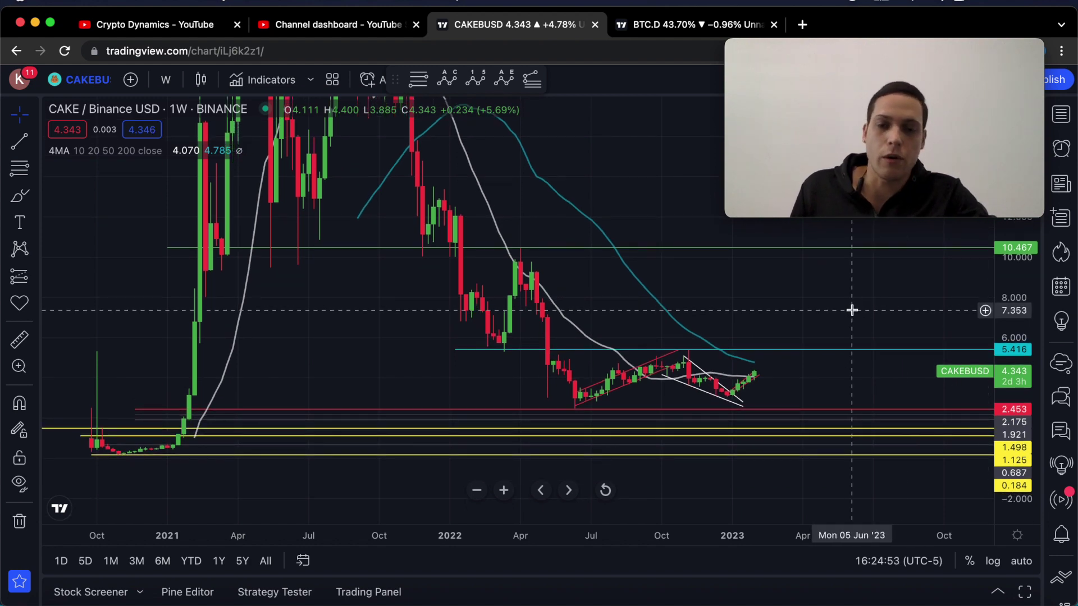
pyautogui.hscroll(5, 831, 340)
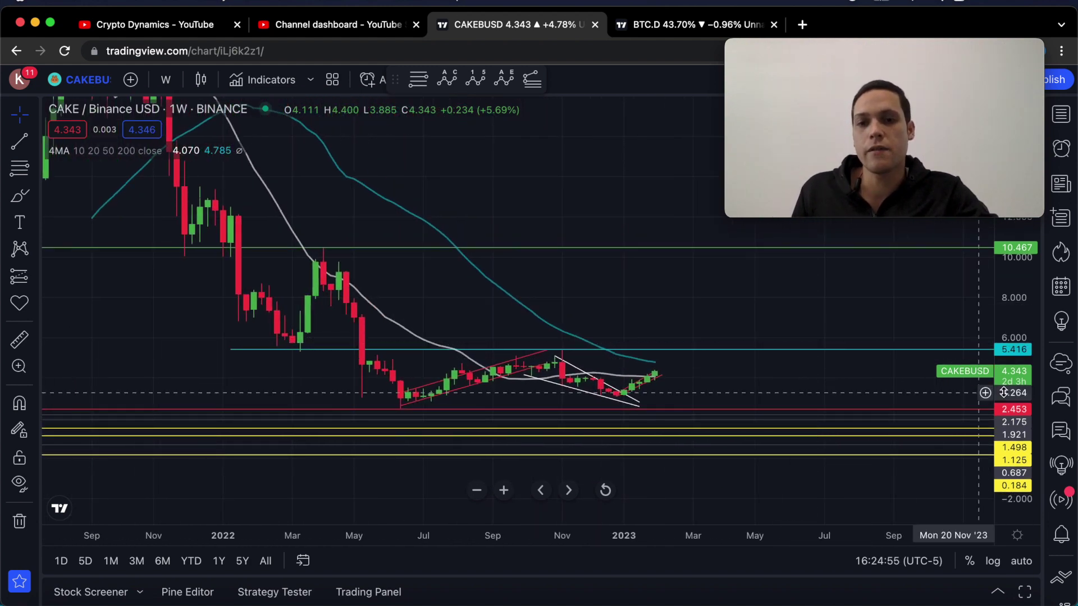
pyautogui.moveTo(1003, 391); pyautogui.dragTo(1003, 373)
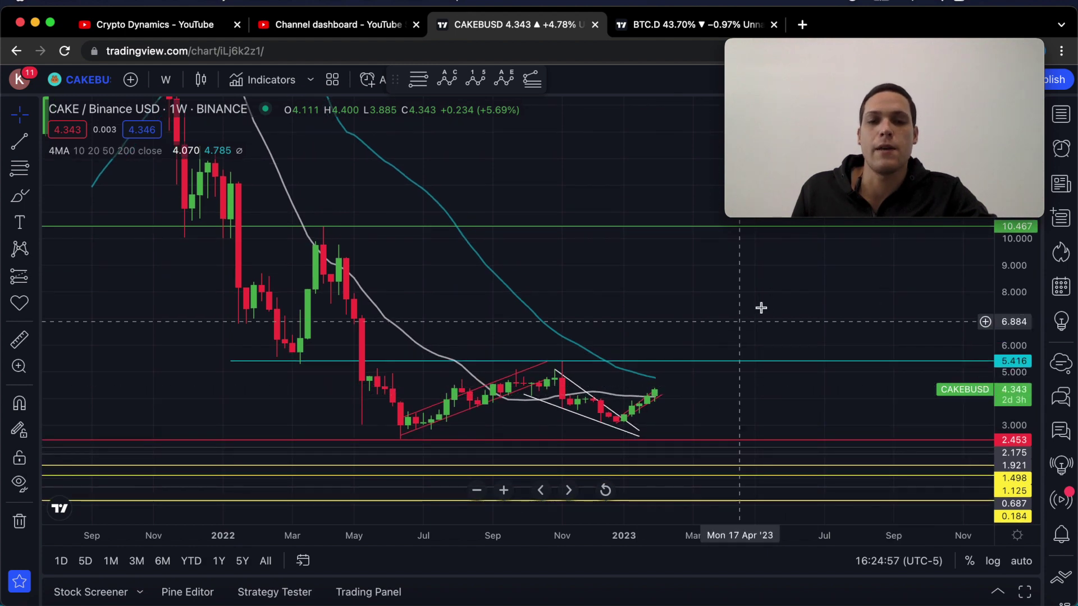
pyautogui.hscroll(5, 677, 325)
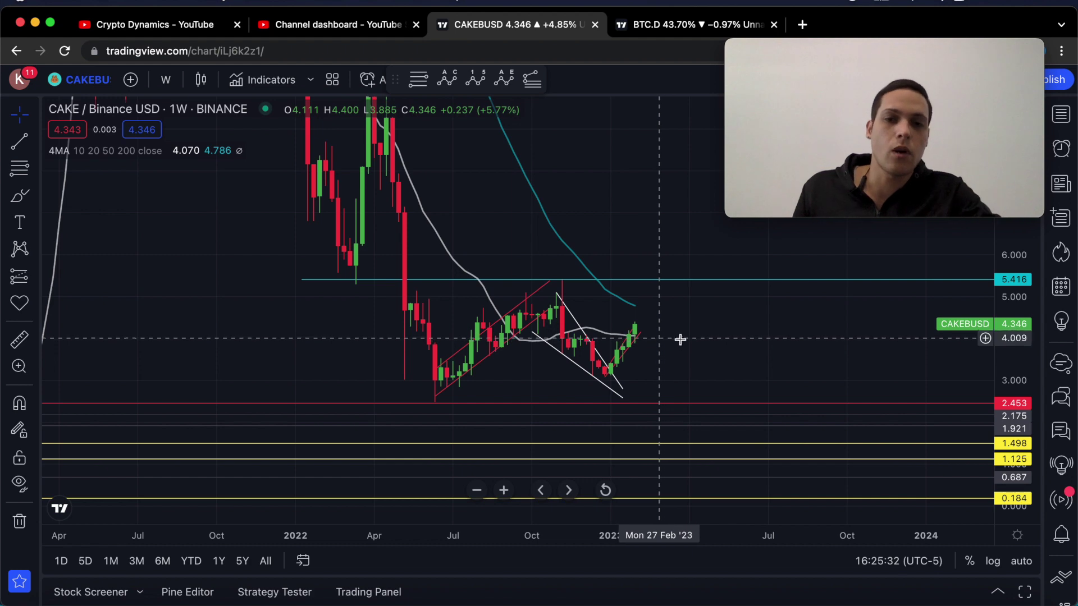
pyautogui.hscroll(3, 392, 357)
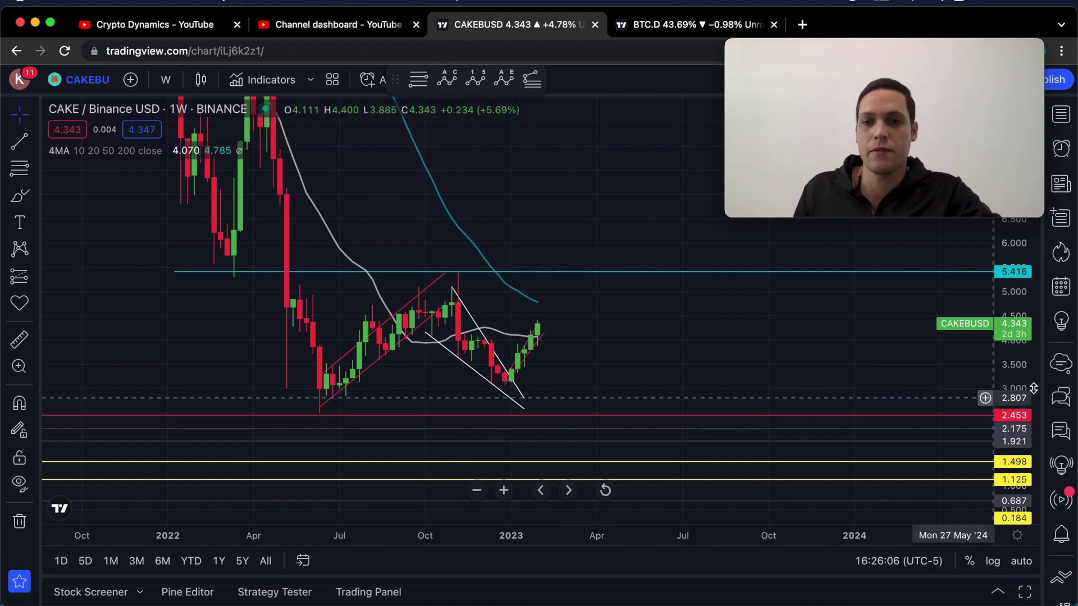
pyautogui.moveTo(1010, 396); pyautogui.dragTo(1010, 382)
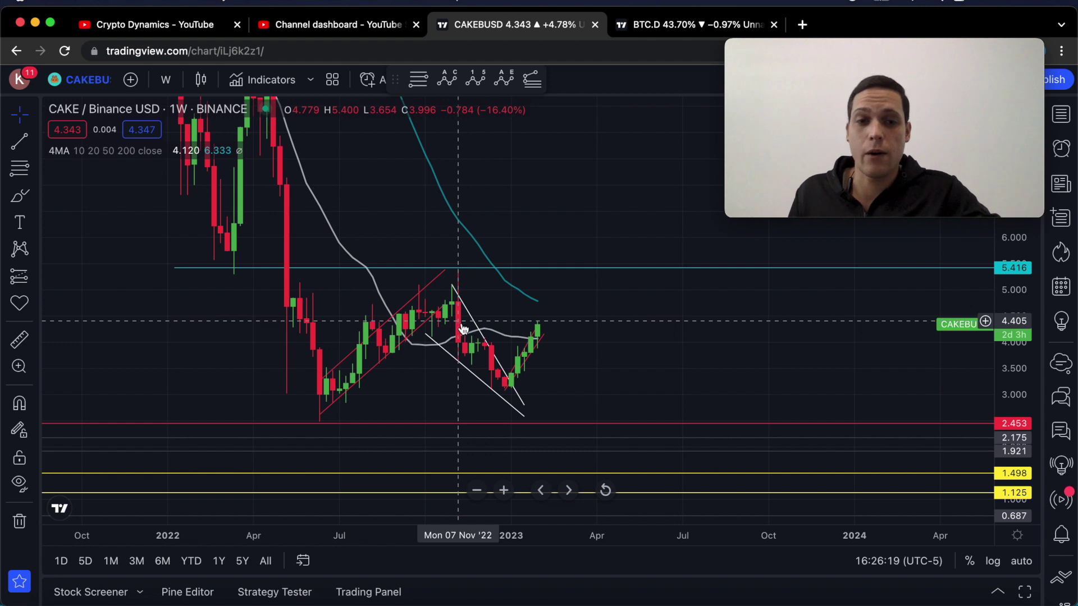
pyautogui.scroll(5, 482, 332)
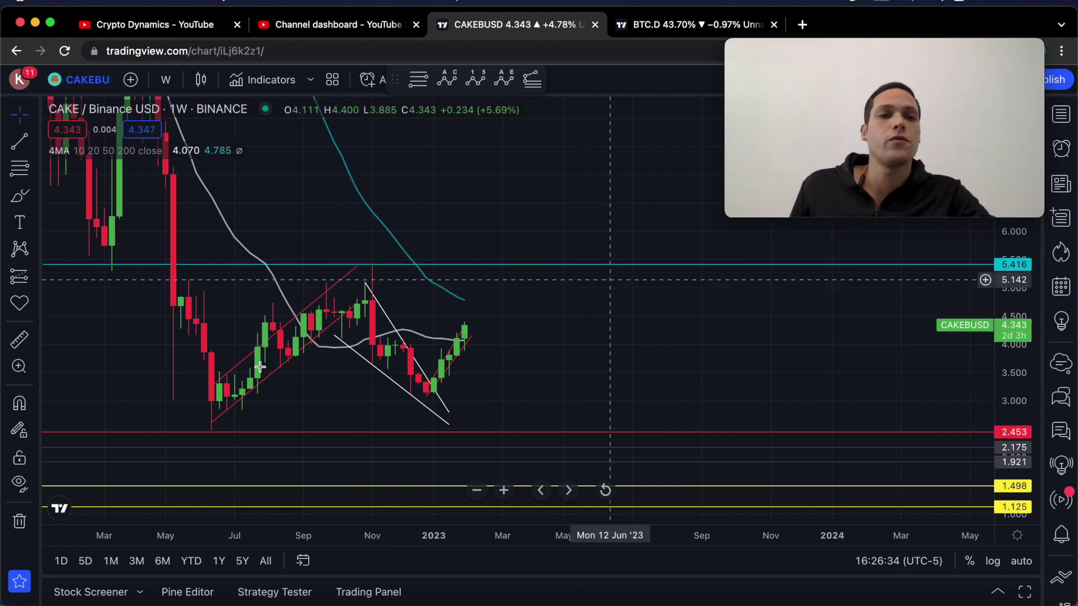
pyautogui.click(19, 339)
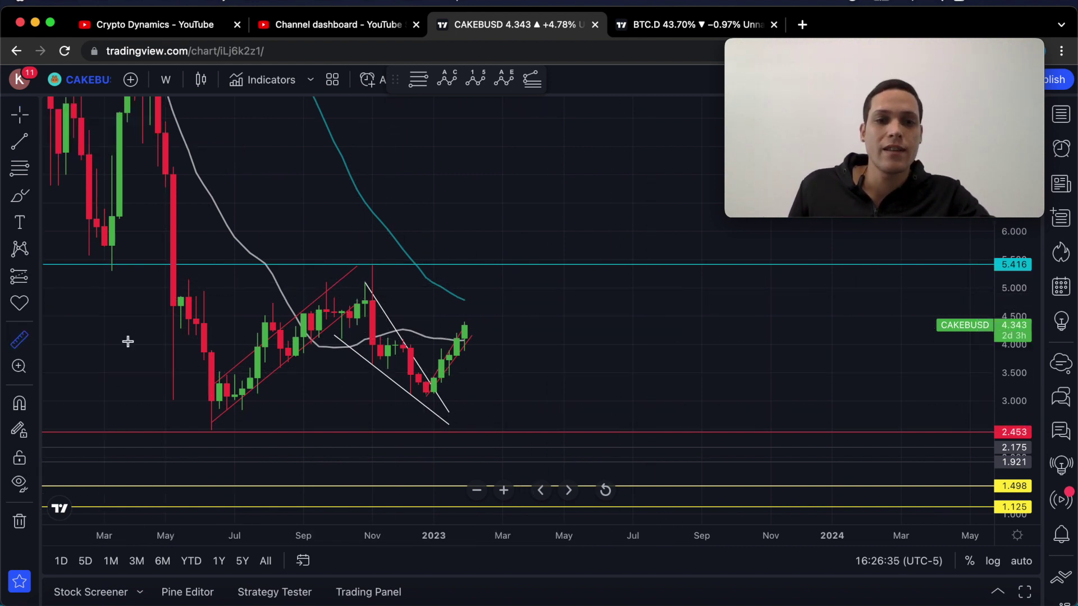
# Step: Measure the recent CAKE rally from its low: about 1.059 (24.35%) over 9 bars, 63 days
pyautogui.click(516, 326)
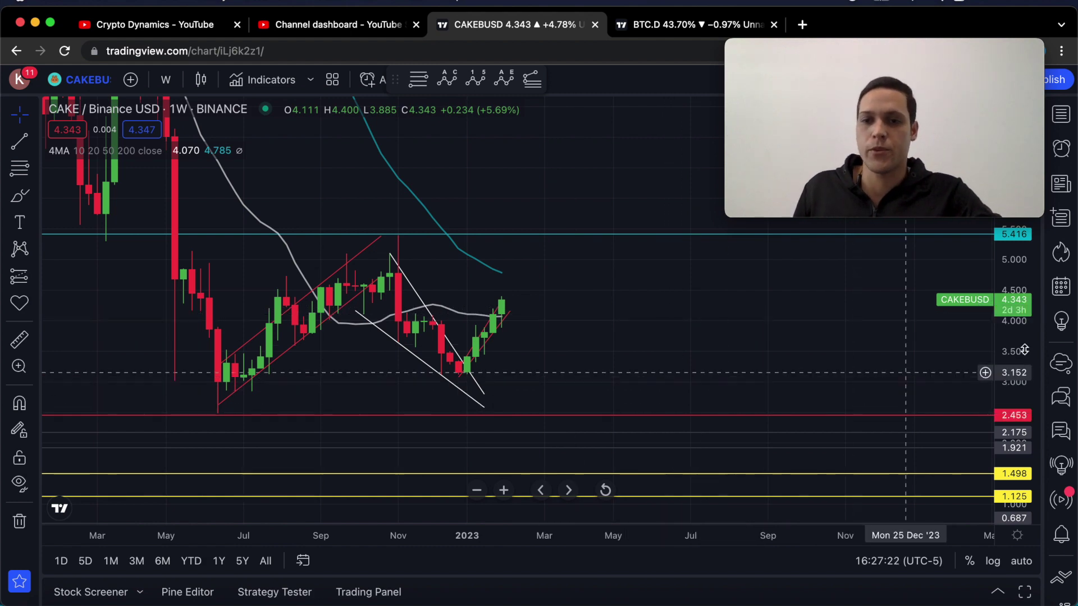
pyautogui.scroll(2, 550, 361)
pyautogui.scroll(2, 440, 339)
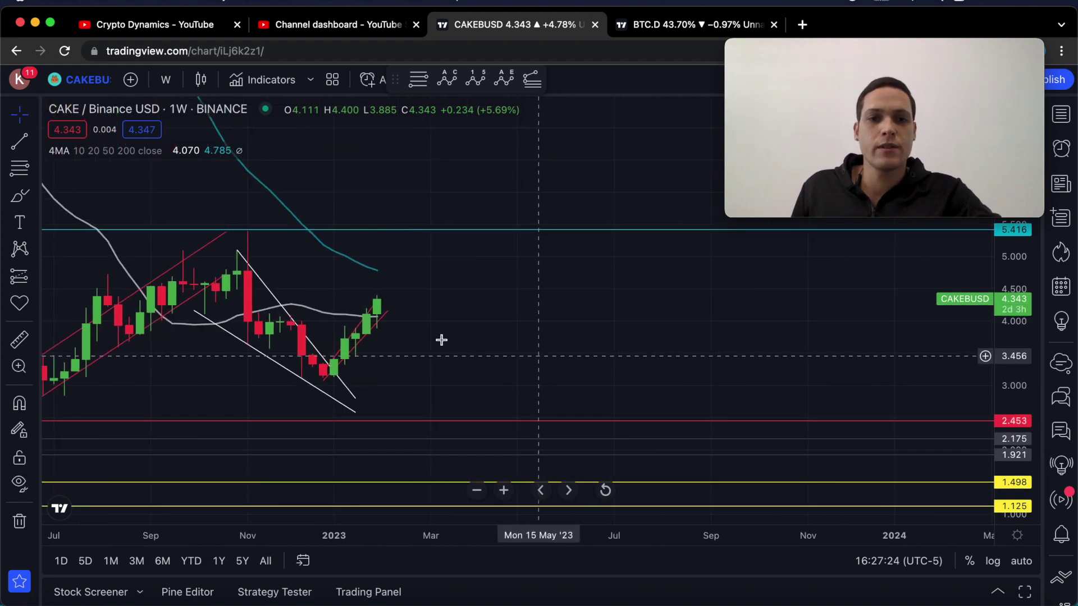
pyautogui.moveTo(437, 335); pyautogui.dragTo(501, 330)
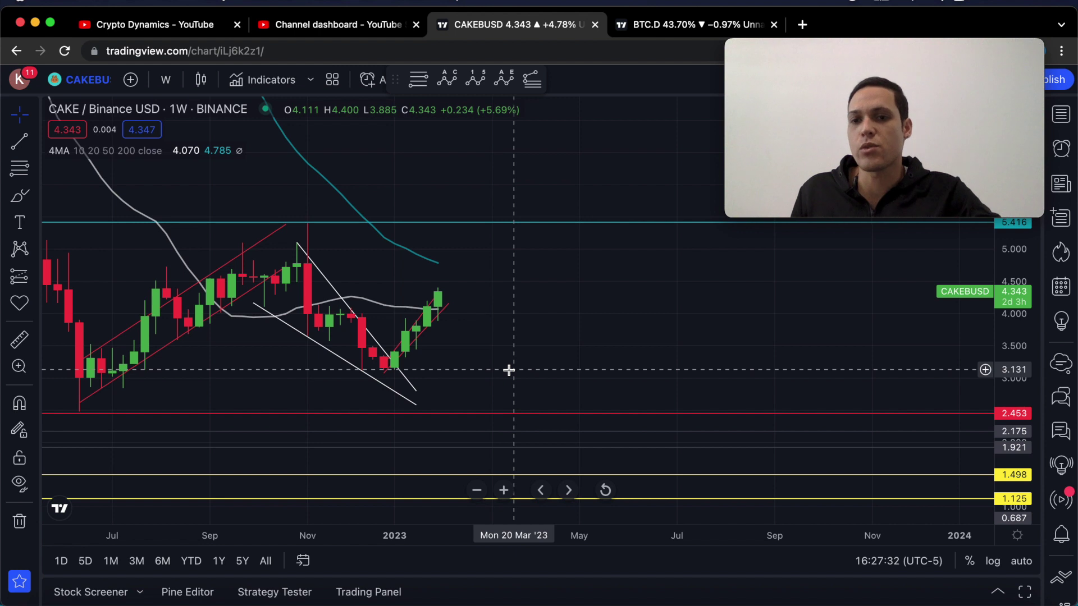
pyautogui.scroll(-2, 795, 345)
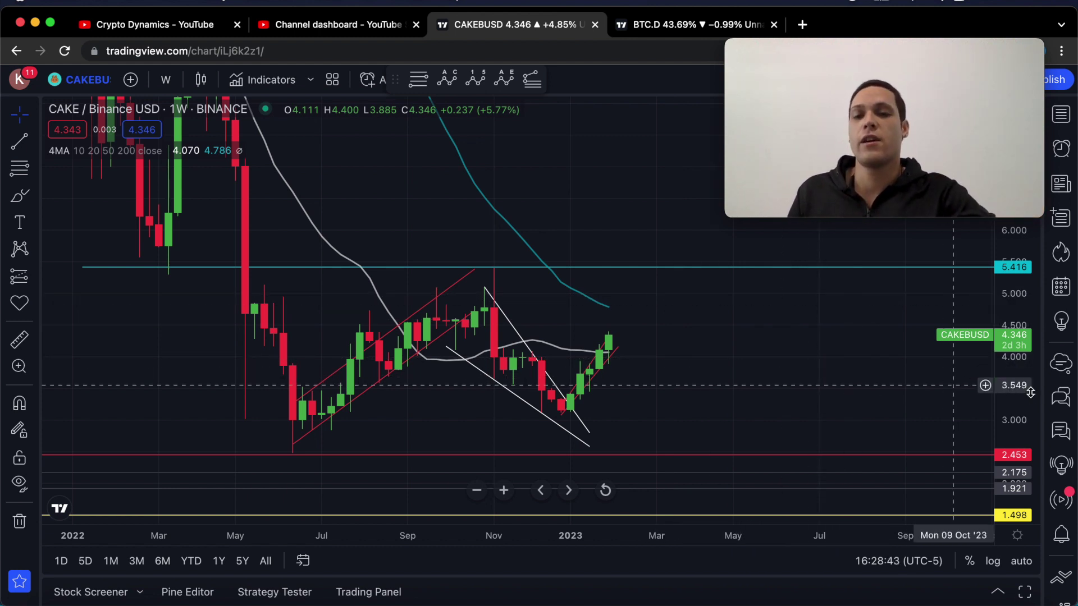
pyautogui.click(668, 25)
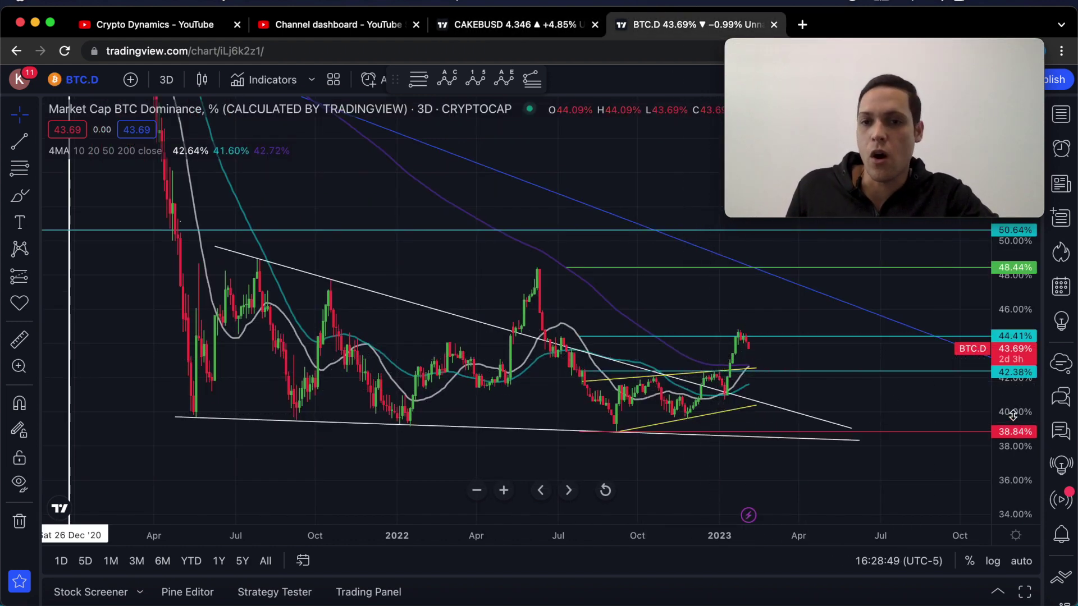
# Step: Stretch the BTC dominance price scale to 1% steps and pan to frame 43.69% above the wedge
pyautogui.moveTo(1012, 413); pyautogui.dragTo(899, 408)
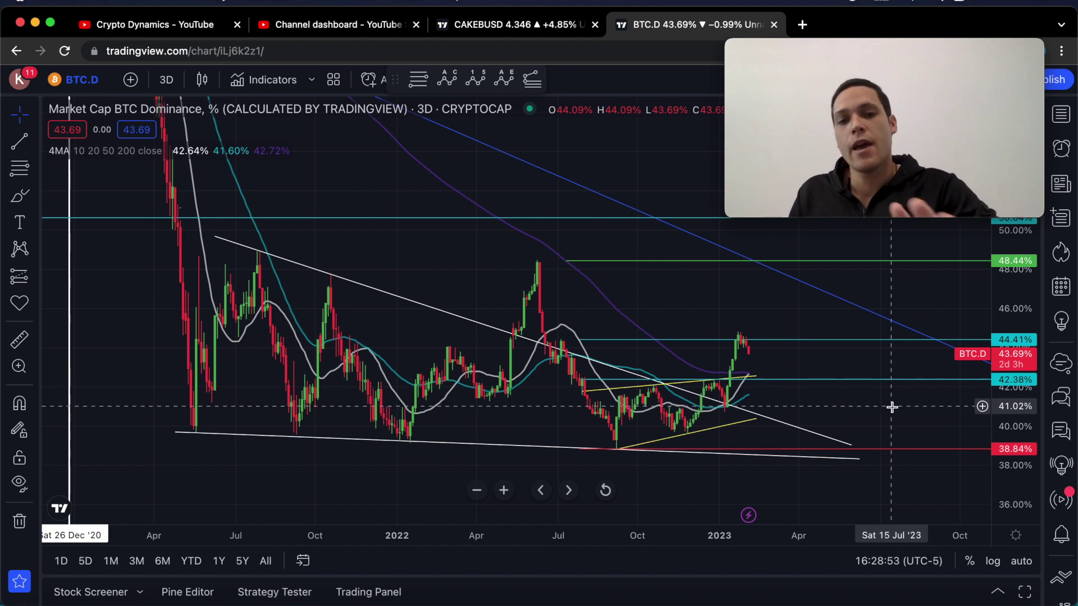
pyautogui.moveTo(891, 407); pyautogui.dragTo(865, 411)
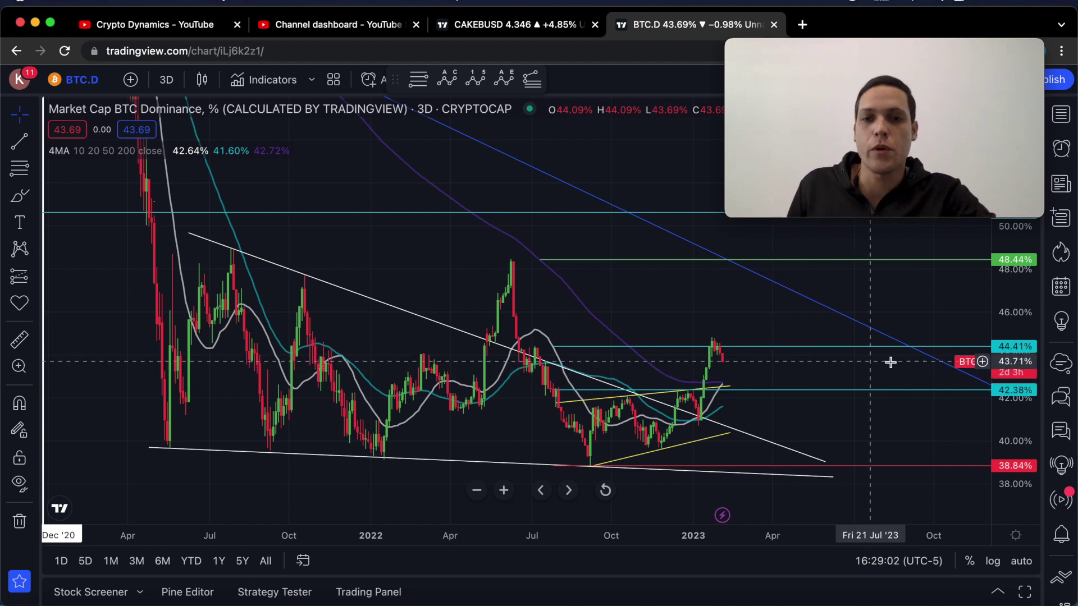
pyautogui.scroll(3, 894, 385)
pyautogui.moveTo(1011, 434); pyautogui.dragTo(921, 407)
pyautogui.moveTo(747, 324); pyautogui.dragTo(725, 303)
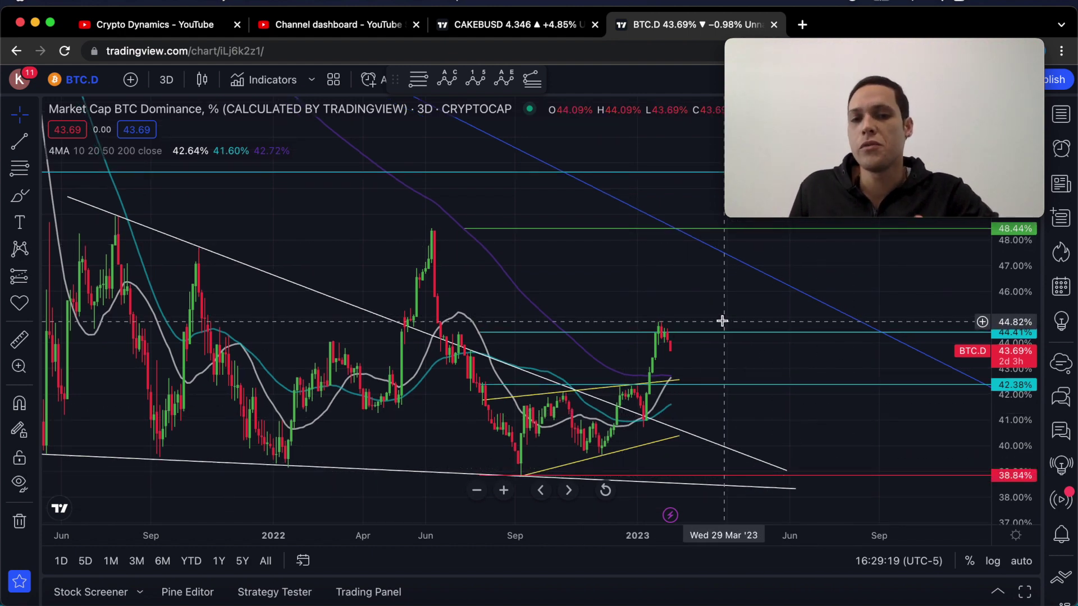
pyautogui.moveTo(719, 296); pyautogui.dragTo(719, 277)
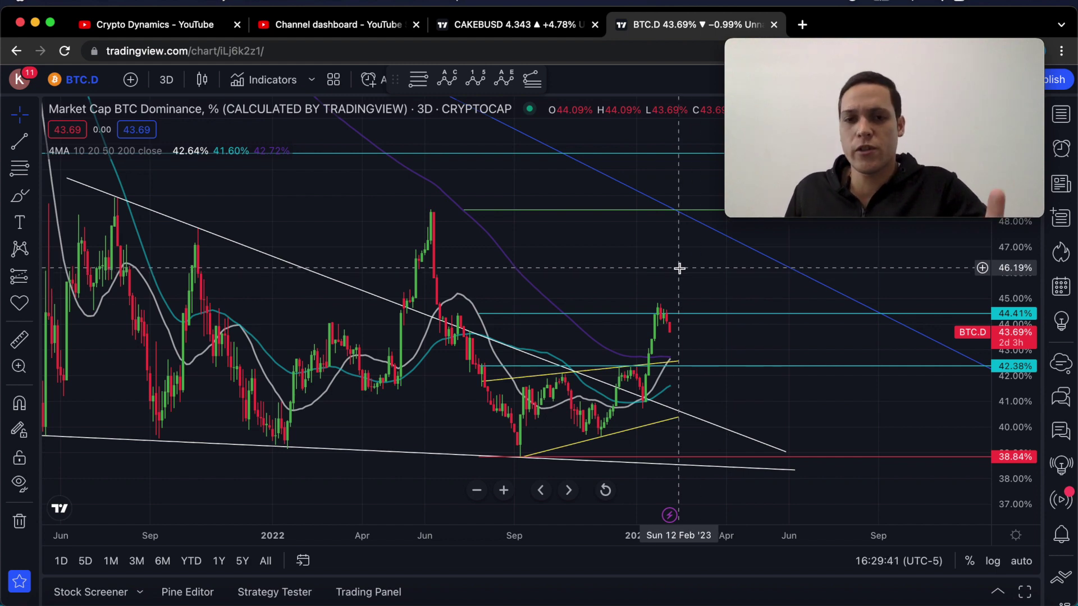
pyautogui.scroll(-5, 861, 344)
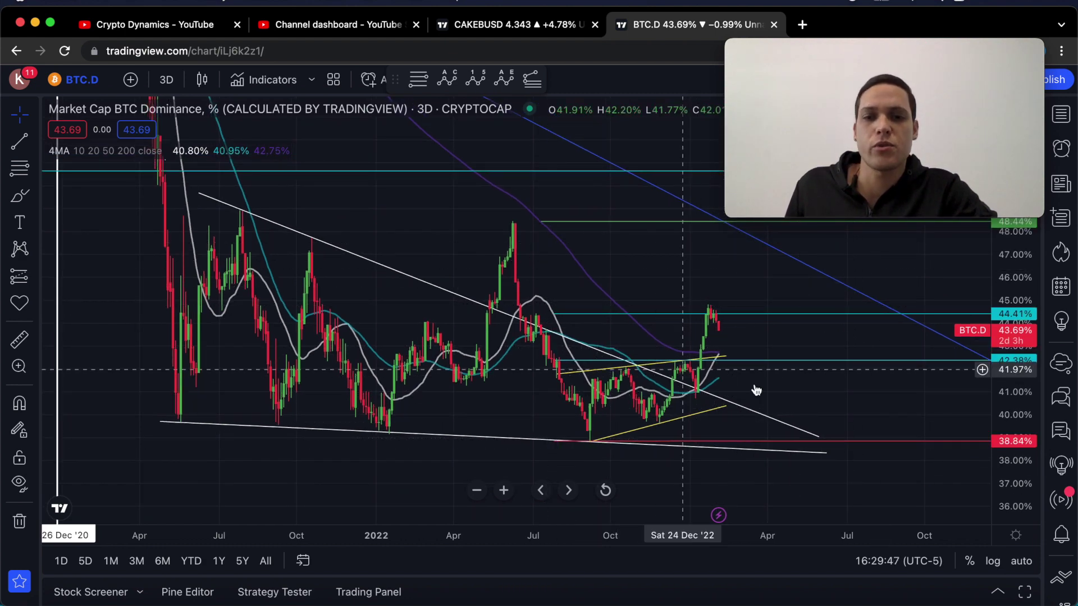
pyautogui.scroll(3, 690, 387)
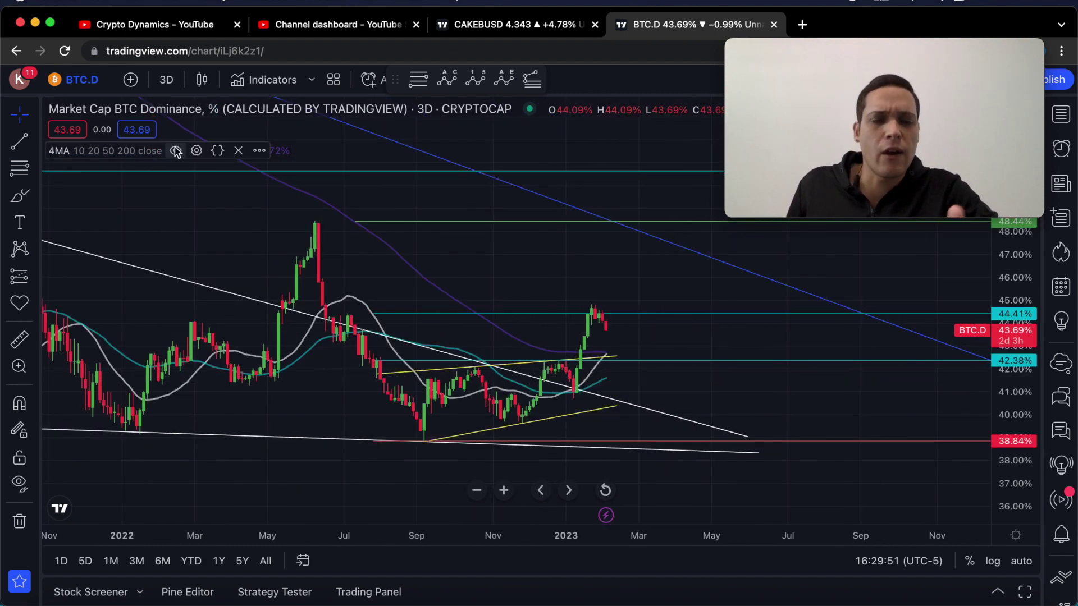
# Step: Hide the 4MA moving averages on the BTC dominance chart and pan the view up and left
pyautogui.click(176, 150)
pyautogui.hscroll(2, 736, 395)
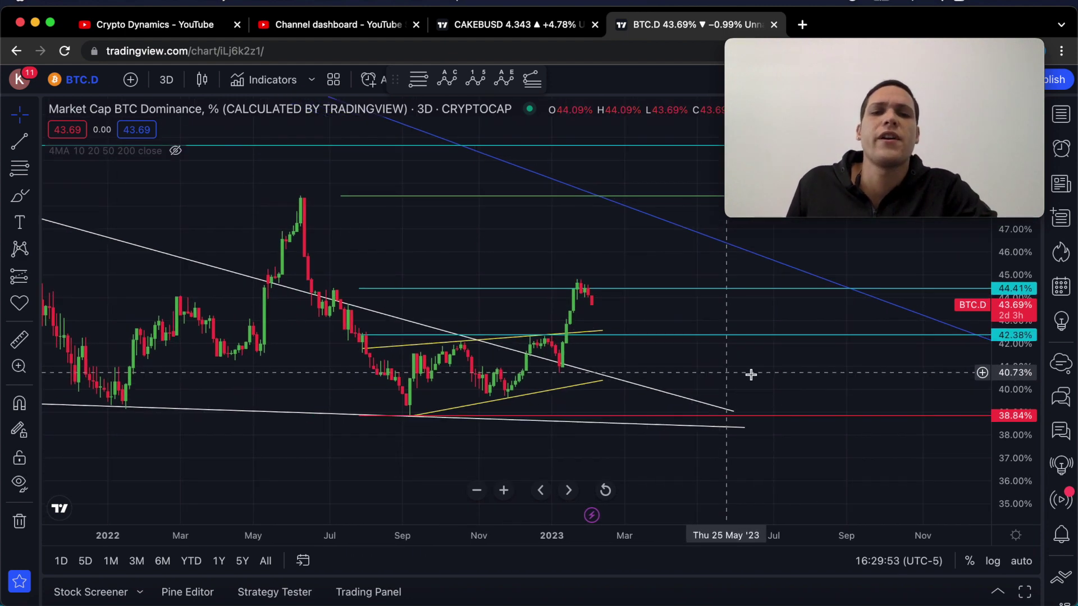
pyautogui.moveTo(622, 355); pyautogui.dragTo(601, 326)
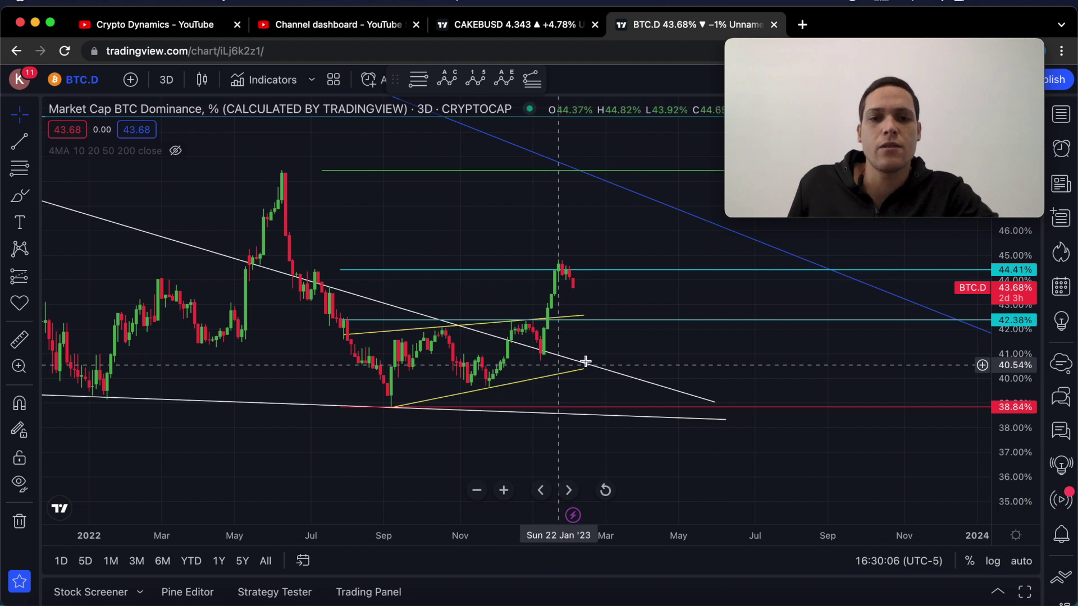
pyautogui.moveTo(611, 348); pyautogui.dragTo(561, 255)
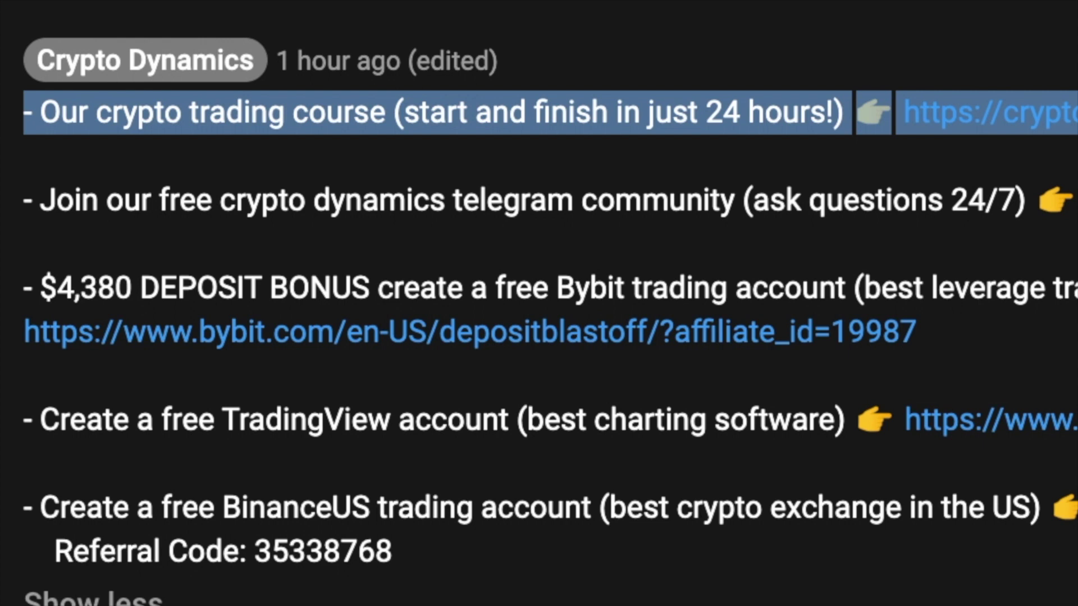
pyautogui.moveTo(41, 287); pyautogui.dragTo(1009, 327)
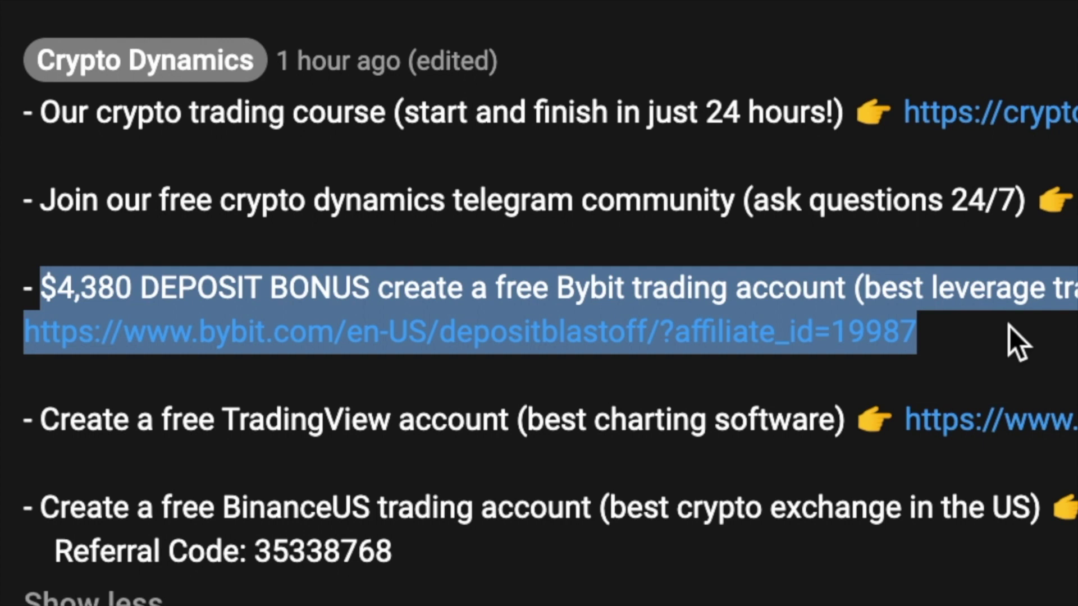
pyautogui.moveTo(40, 420); pyautogui.dragTo(1074, 427)
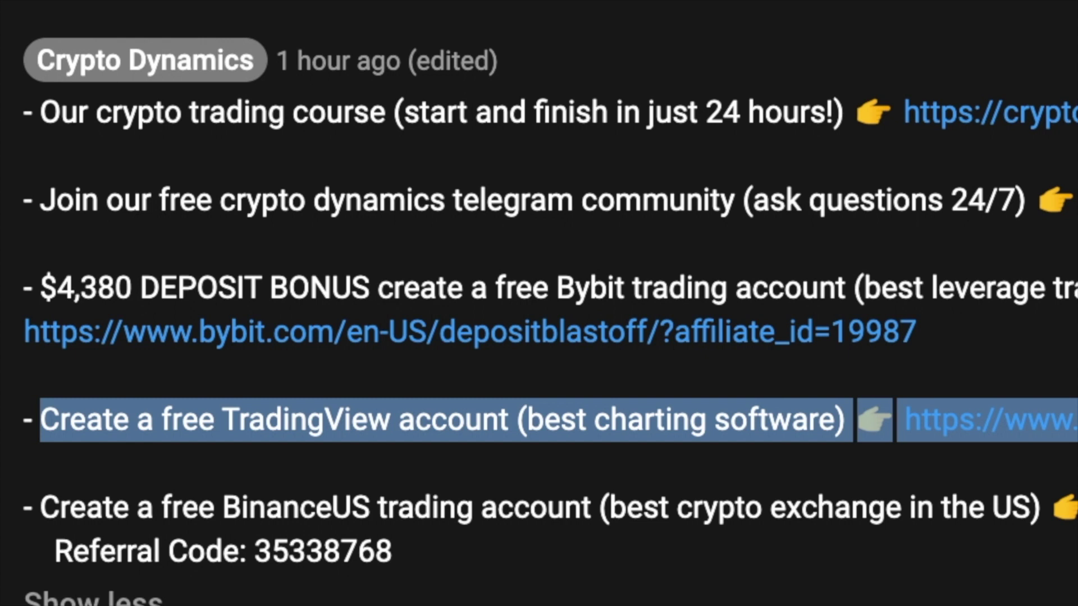
pyautogui.moveTo(40, 200); pyautogui.dragTo(1072, 201)
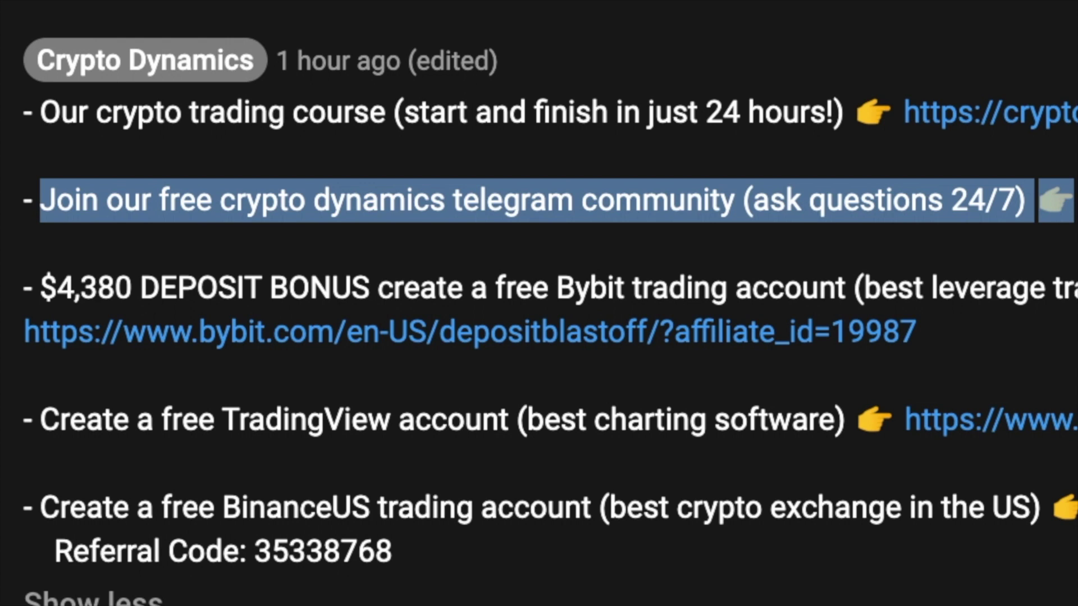